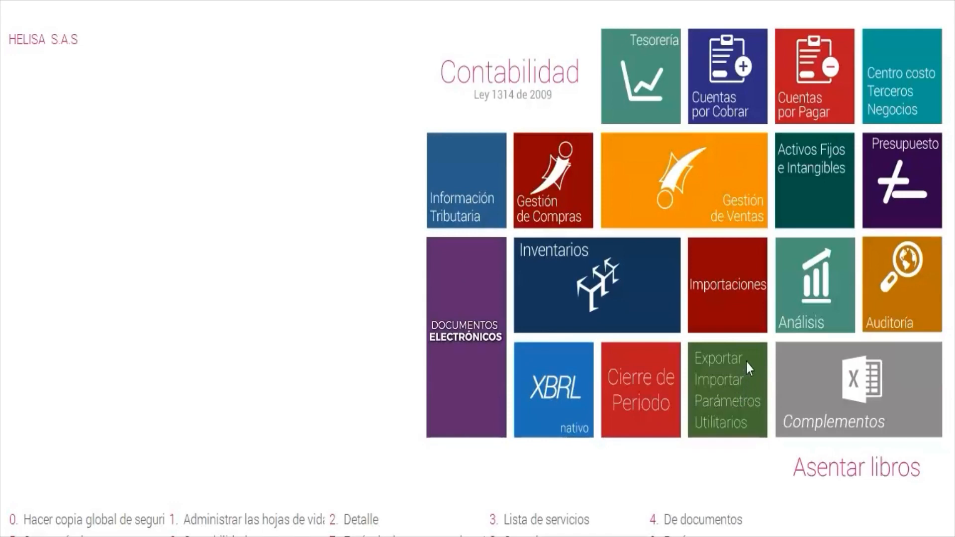
- Open the list of documents found in the Parámetros Particulares section
left_click(740, 412)
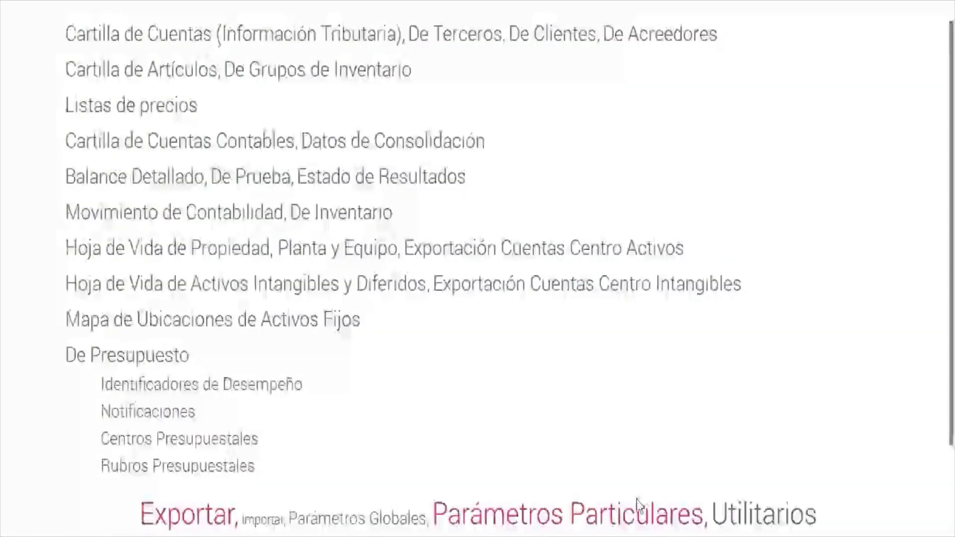
left_click(620, 519)
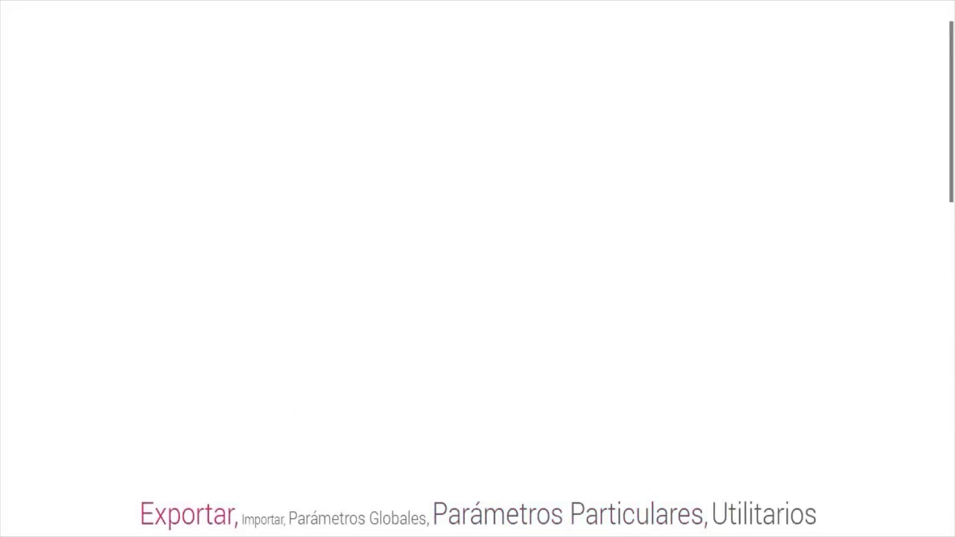
left_click(315, 36)
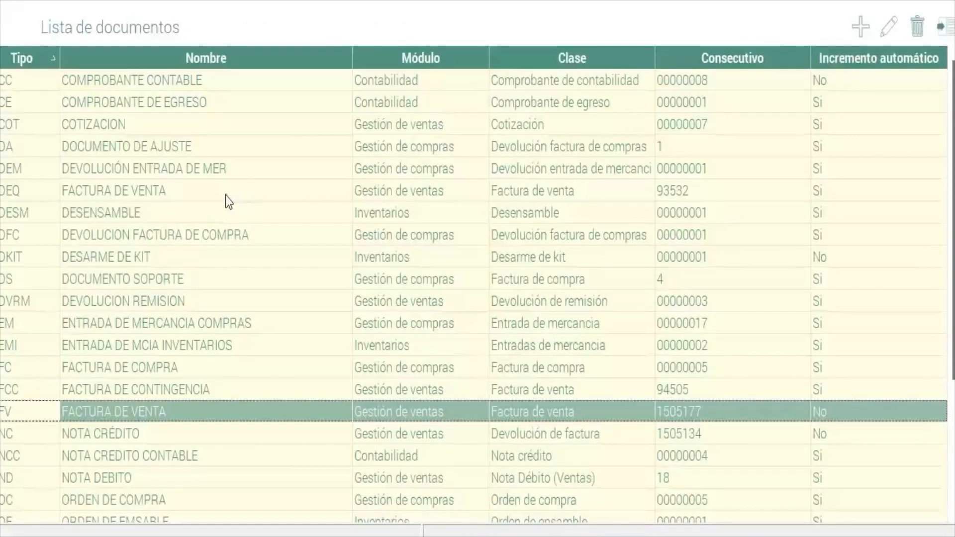
- Create a new document type with type code BC and the name Boleta de cine
right_click(225, 196)
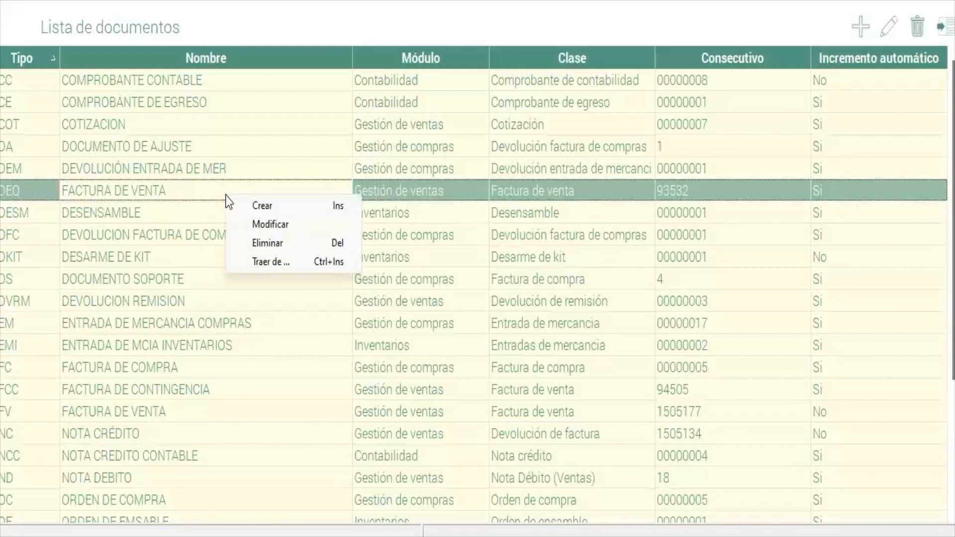
left_click(258, 205)
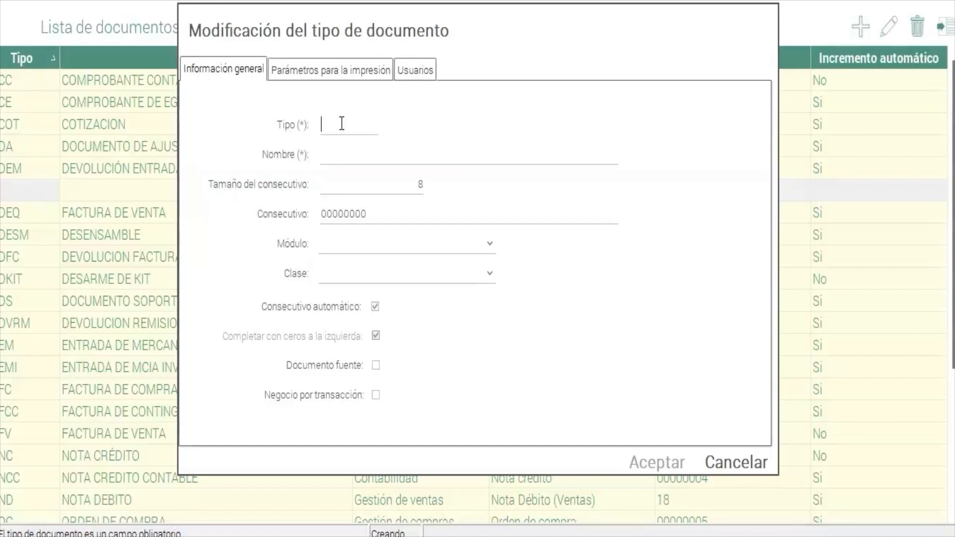
type("BC")
left_click(368, 155)
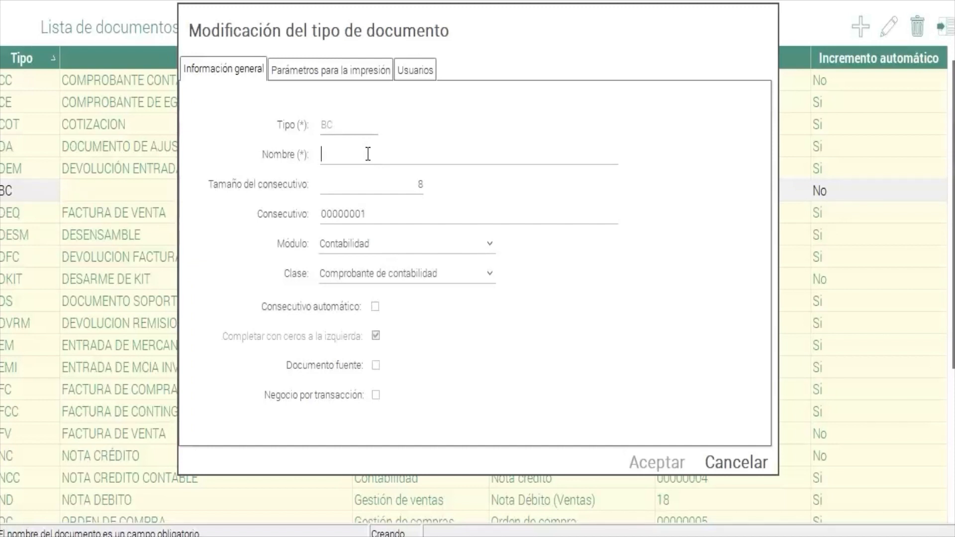
type("B")
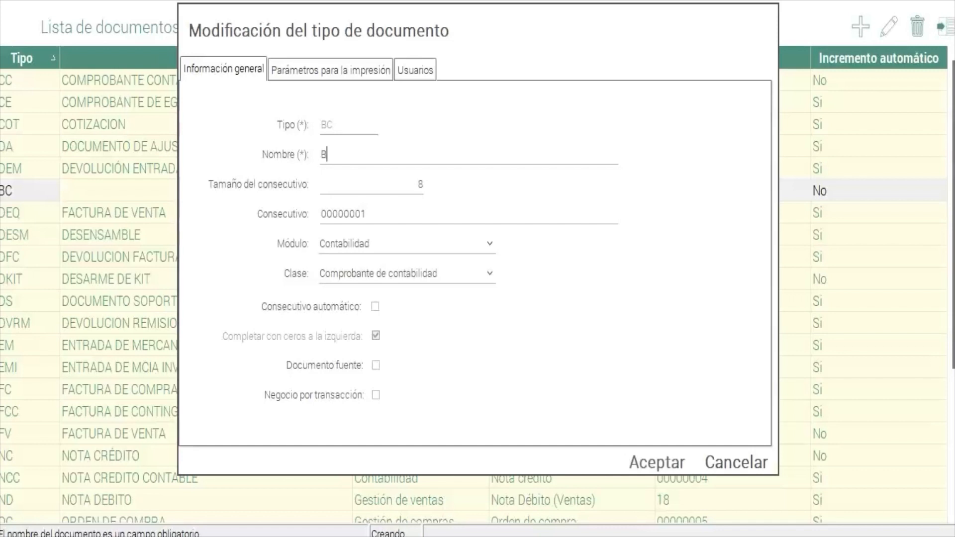
type("oleta de cine")
- Assign the document type to module Gestión de ventas and class Factura de venta, with automatic consecutive and no left zero padding
left_click(487, 244)
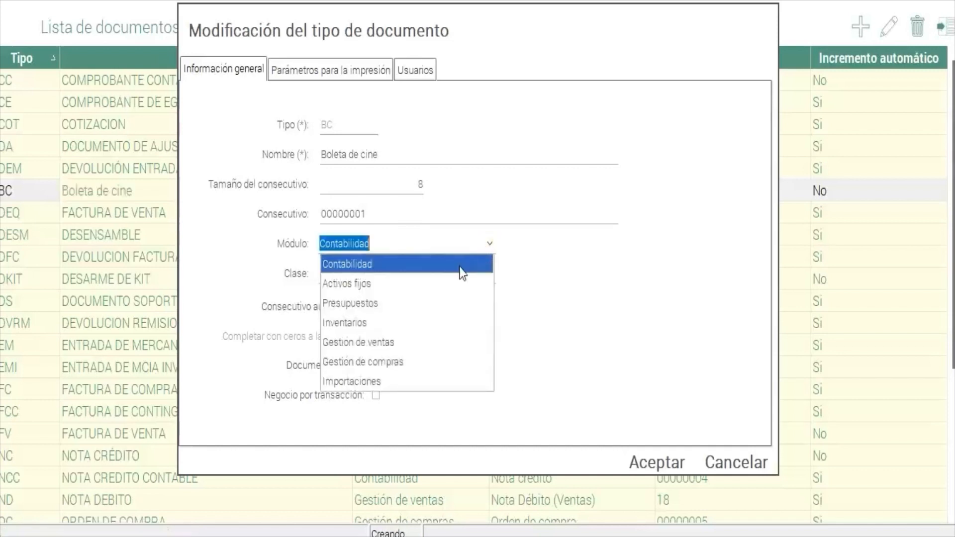
left_click(359, 342)
left_click(488, 276)
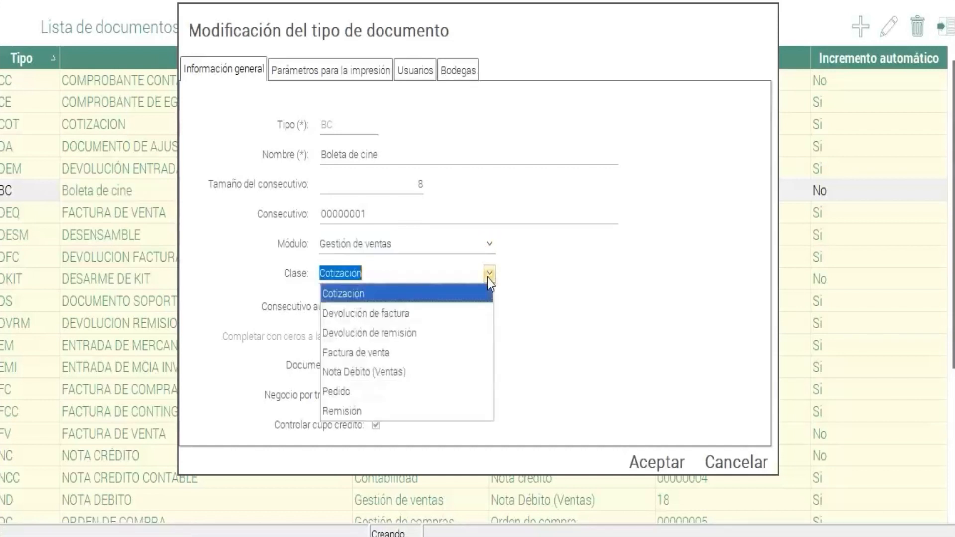
left_click(385, 355)
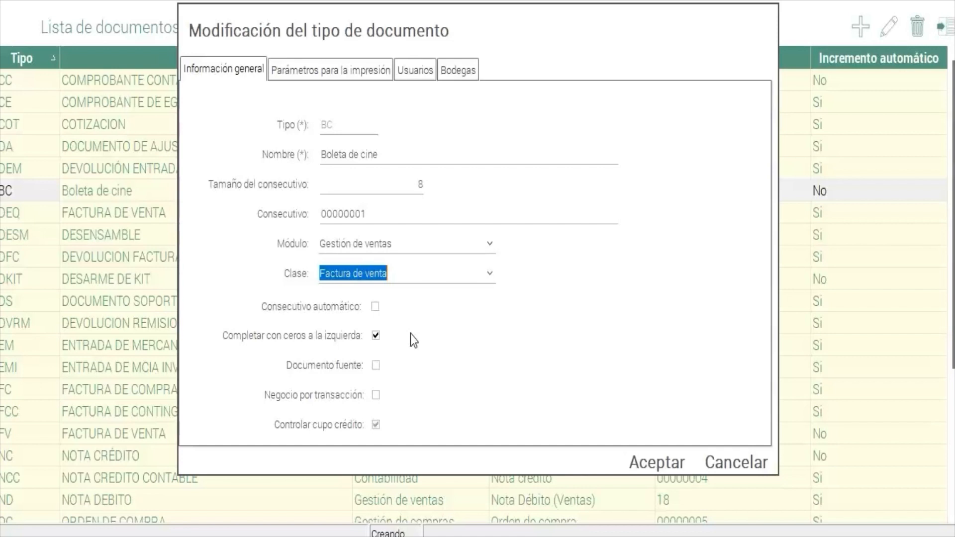
left_click(375, 336)
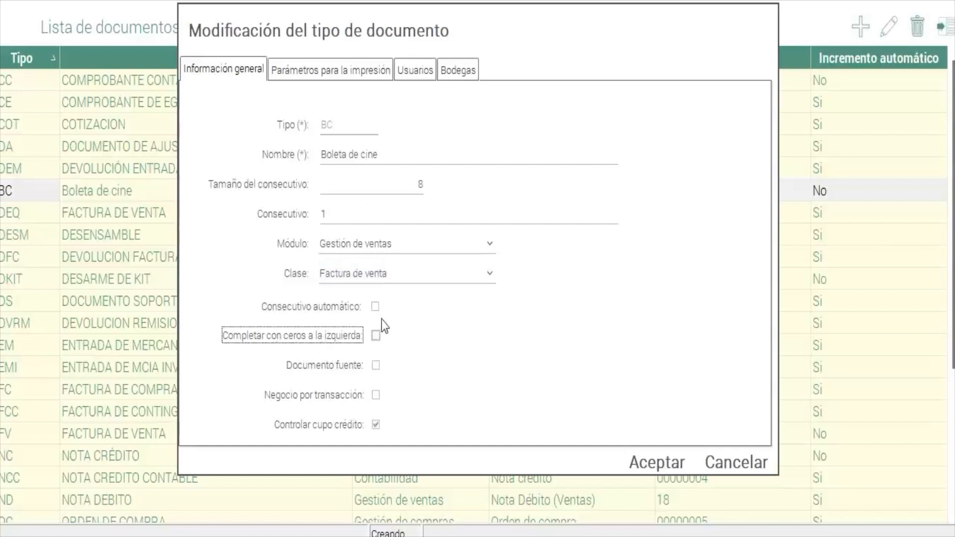
left_click(375, 307)
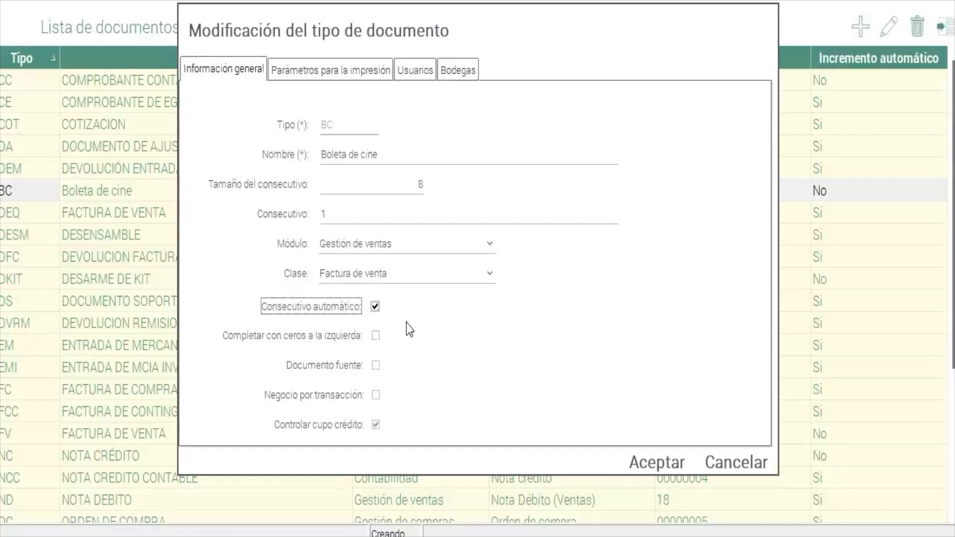
- Review the document type's user, warehouse and print settings and save the new document type
left_click(418, 71)
left_click(451, 71)
left_click(374, 69)
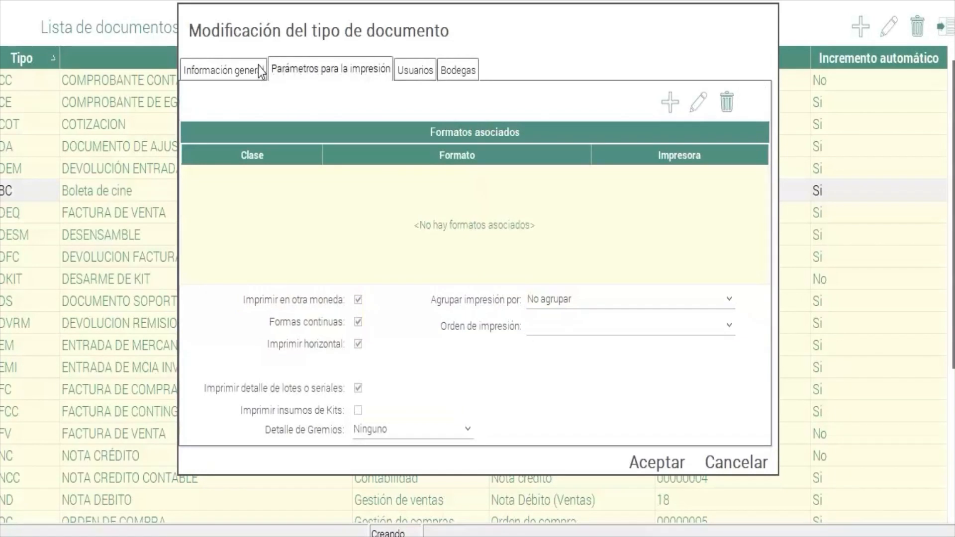
left_click(259, 67)
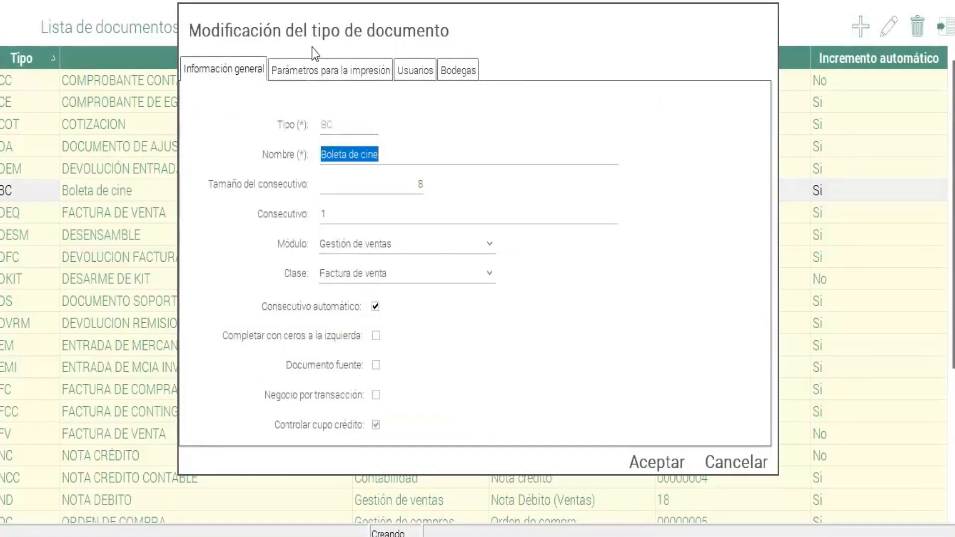
left_click(648, 462)
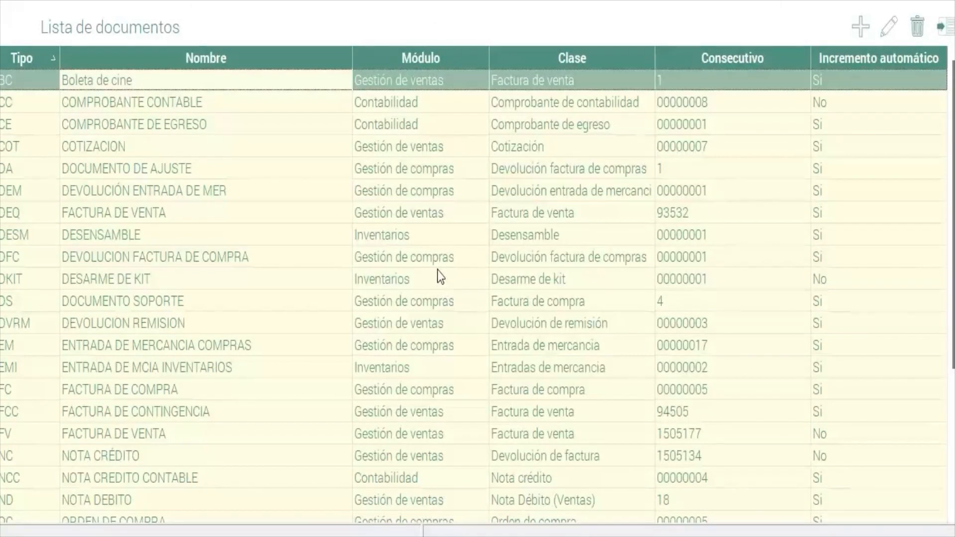
- Leave the document list and open the document settings in the Documentos Electrónicos parameters
key("Escape")
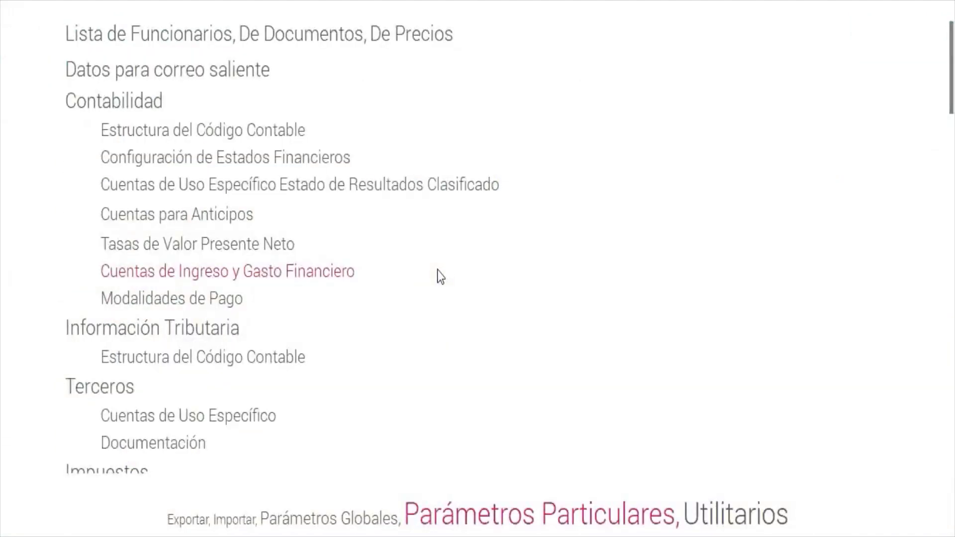
key("Escape")
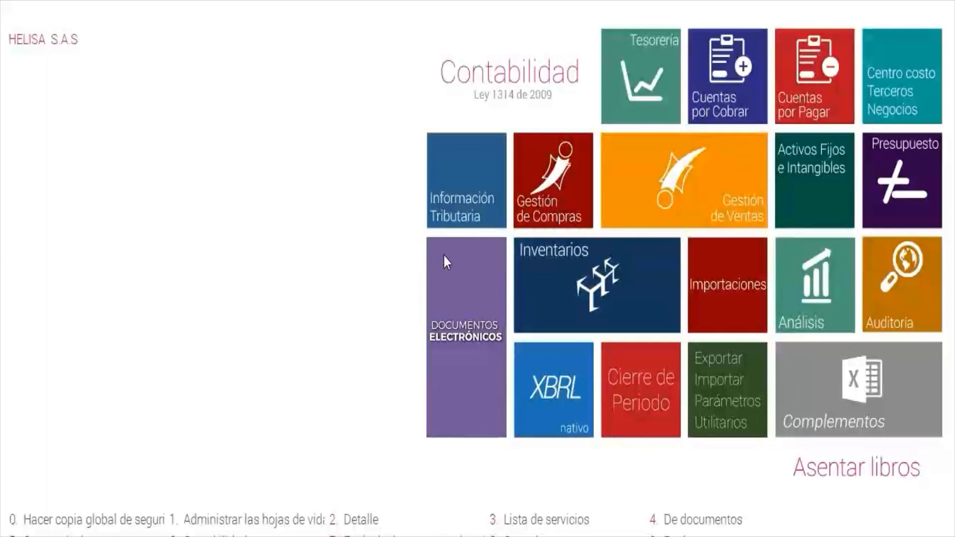
left_click(468, 327)
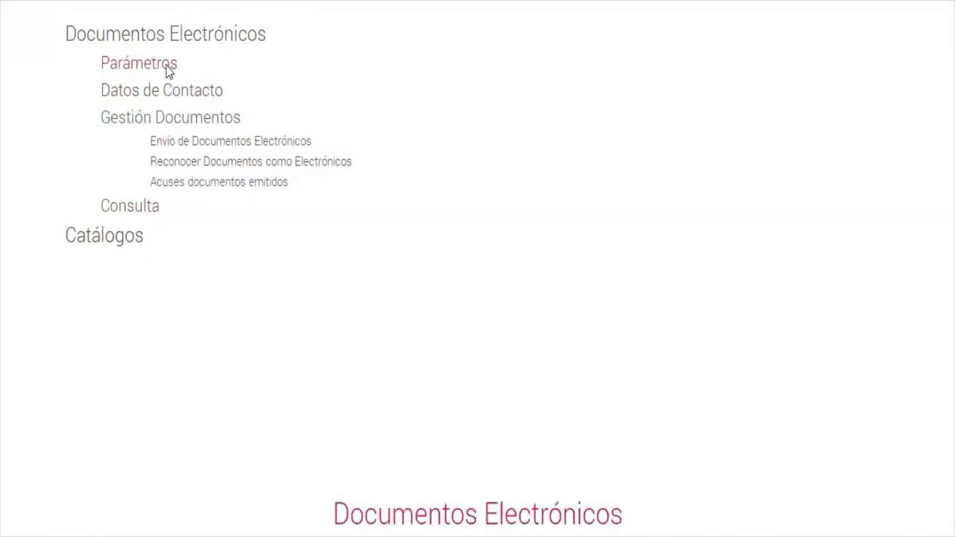
left_click(166, 65)
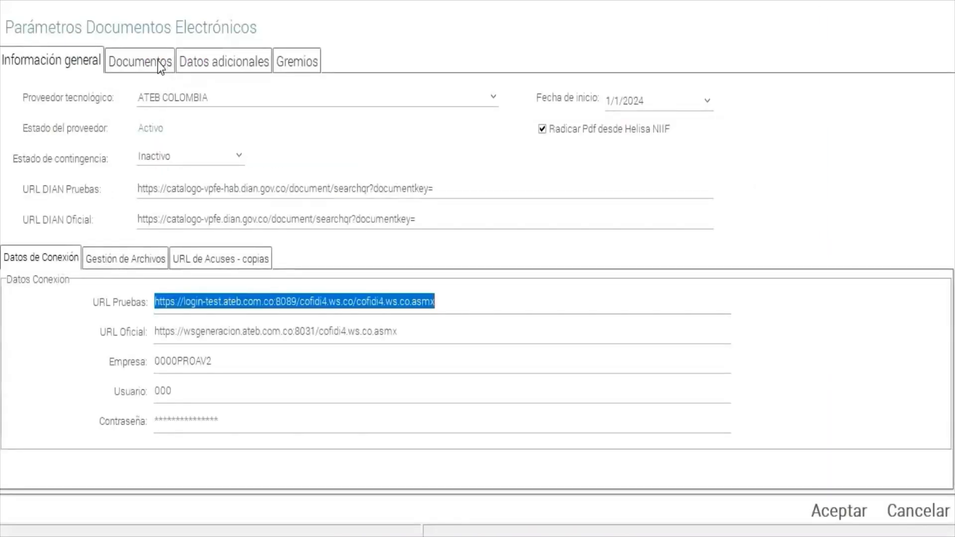
left_click(160, 66)
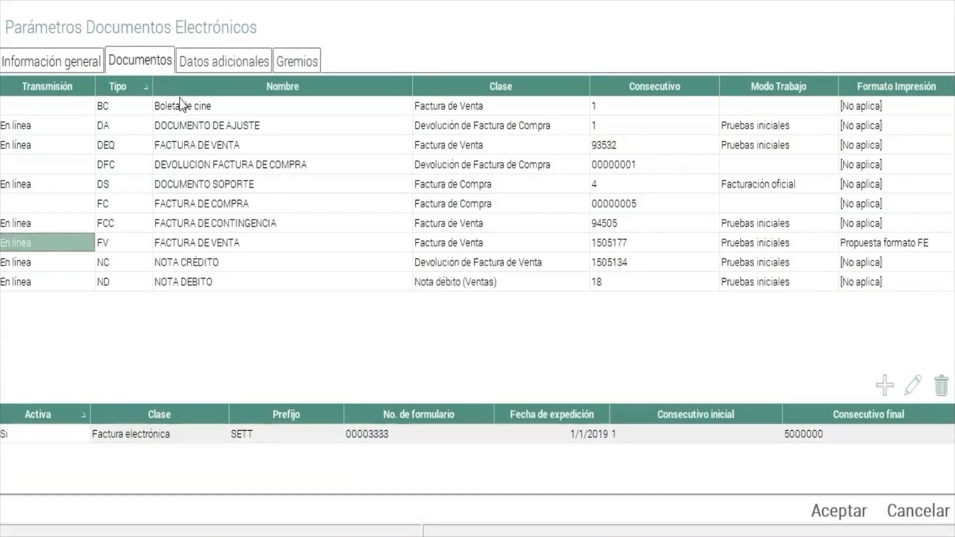
- Start a new definition of class Factura electrónica for the Boleta de cine document
left_click(195, 107)
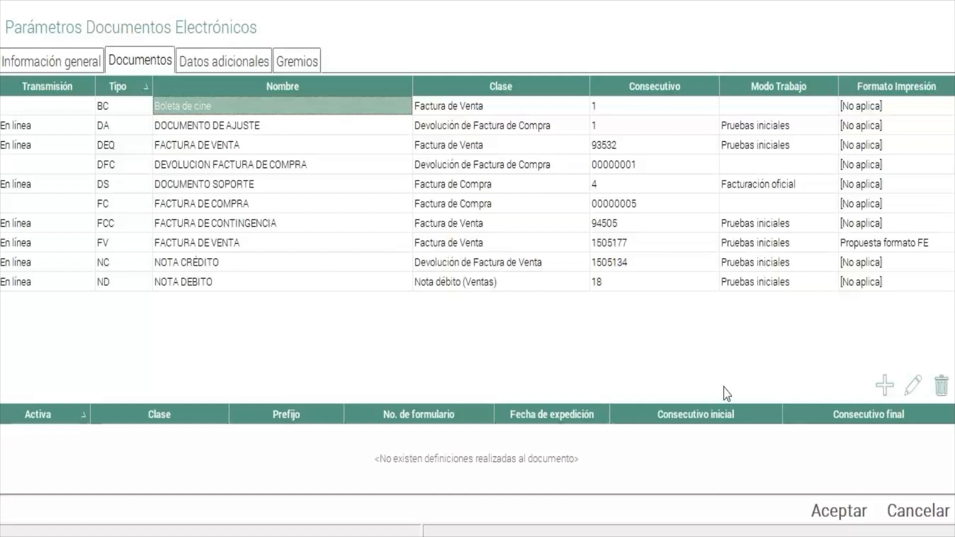
left_click(885, 386)
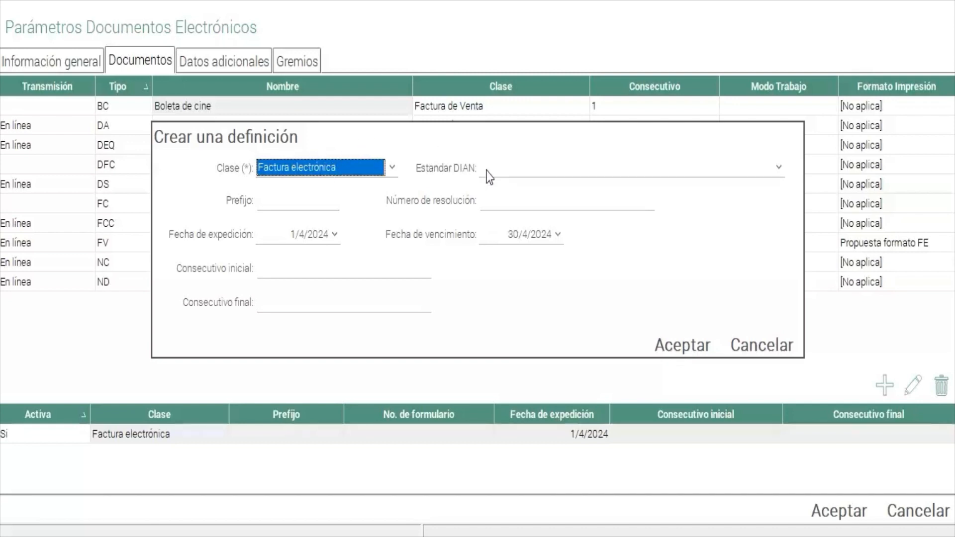
left_click(340, 166)
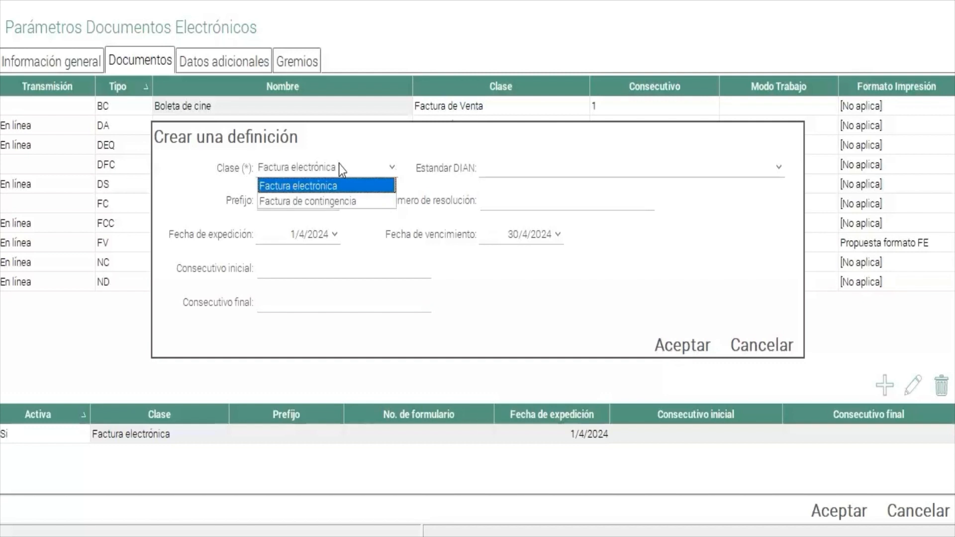
left_click(297, 188)
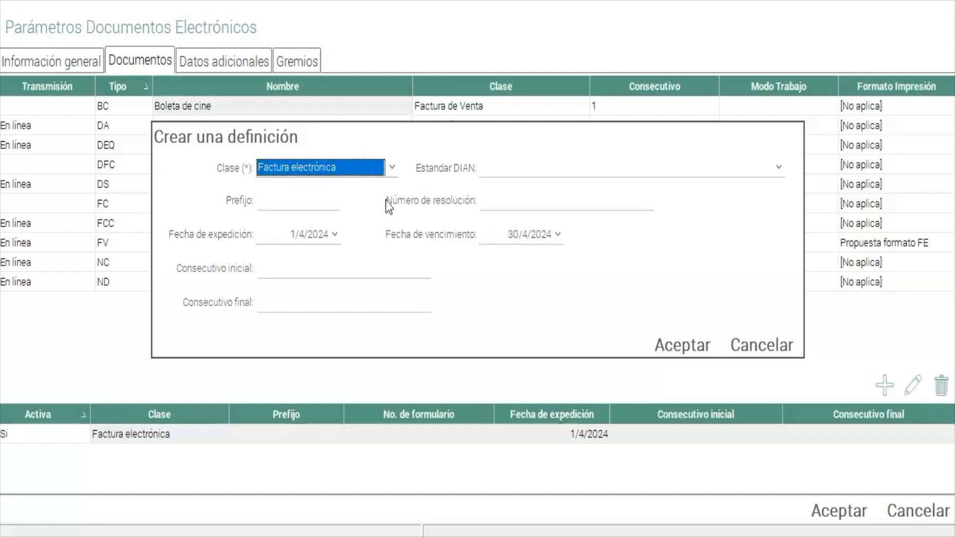
- Look through the available DIAN standards for the definition and choose Boleta de ingreso a cine
left_click(547, 168)
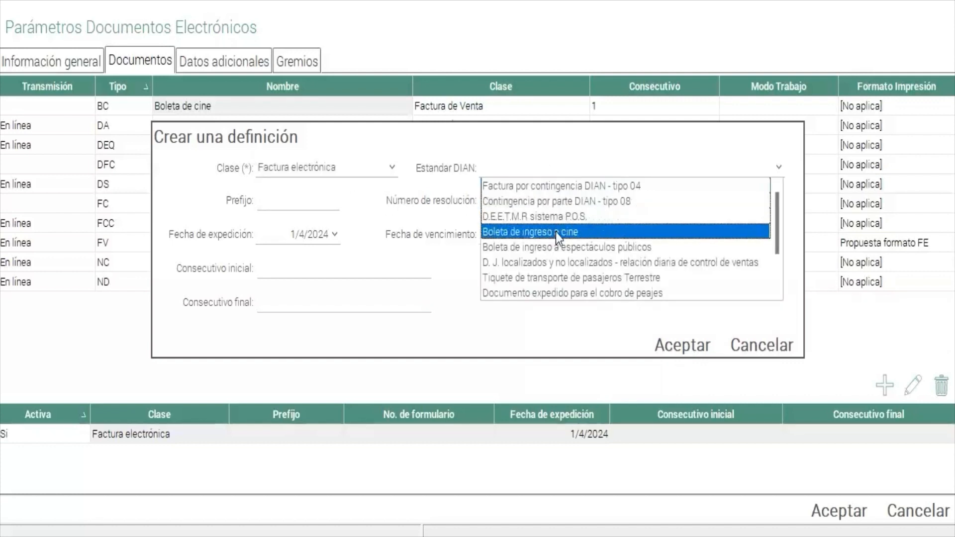
scroll(556, 231, "down", 3)
scroll(556, 230, "up", 2)
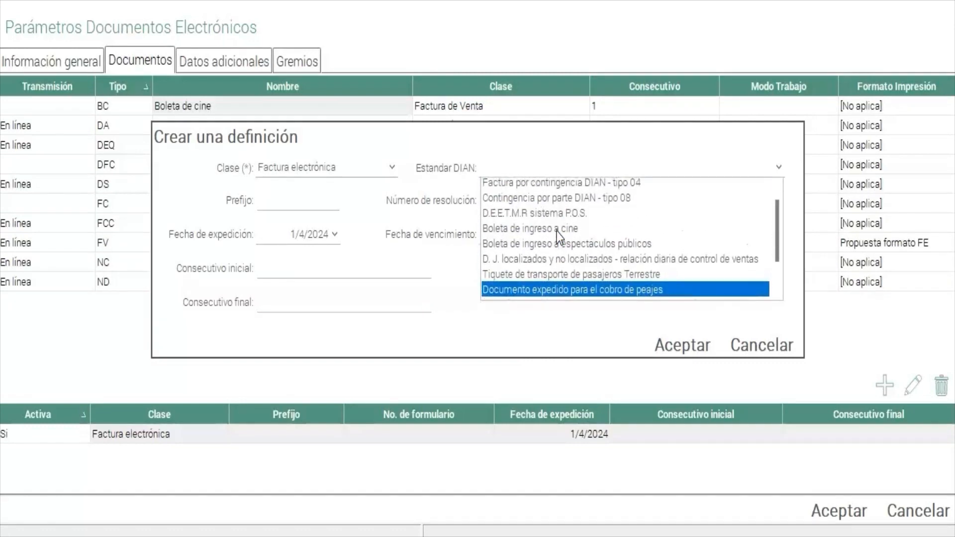
scroll(557, 234, "up", 1)
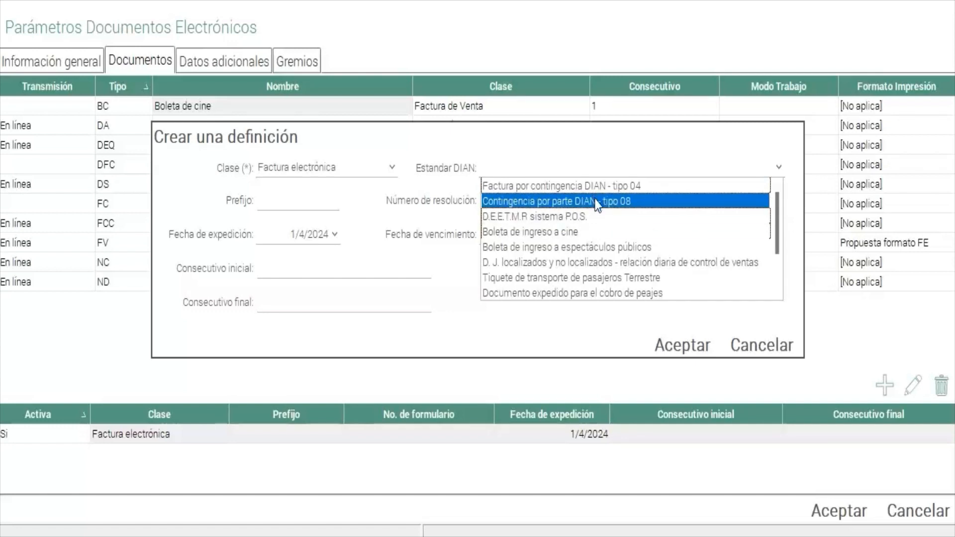
scroll(589, 211, "down", 4)
scroll(592, 218, "up", 2)
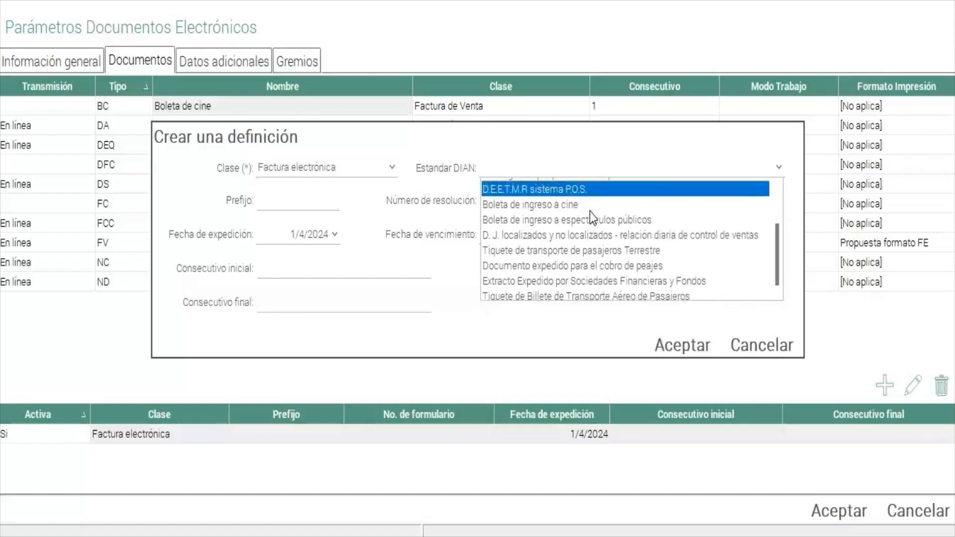
scroll(592, 217, "up", 2)
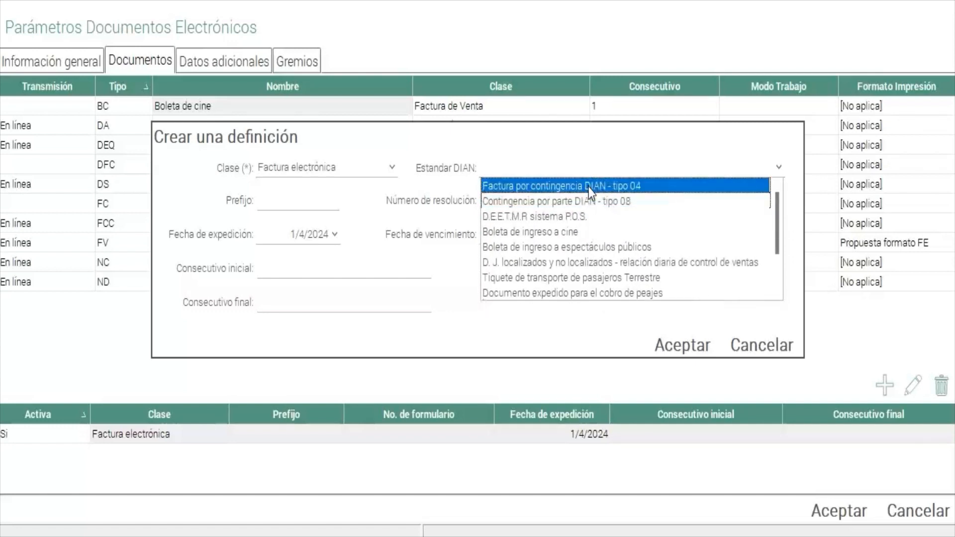
left_click(583, 234)
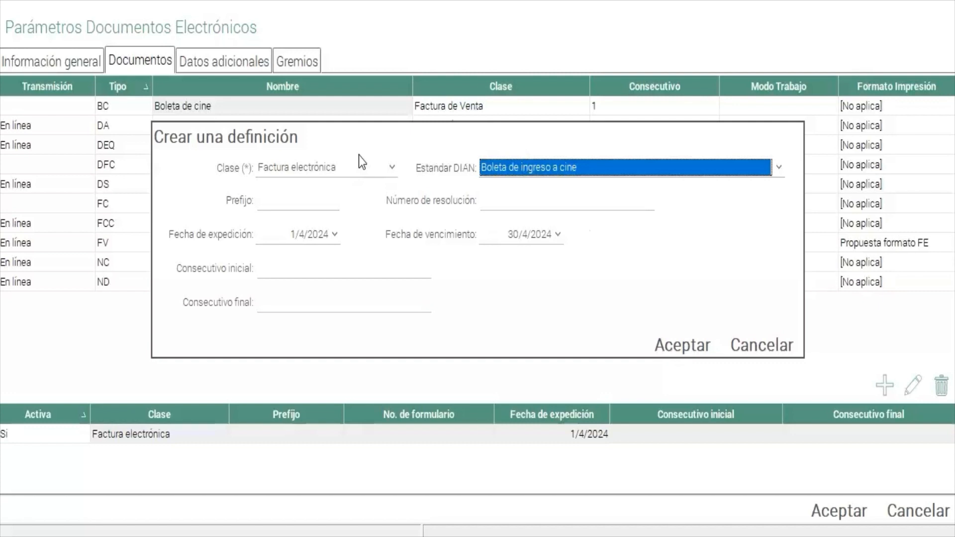
- Reselect Factura electrónica as the class and save the definition with DIAN standard Boleta de ingreso a cine
left_click(342, 165)
left_click(334, 184)
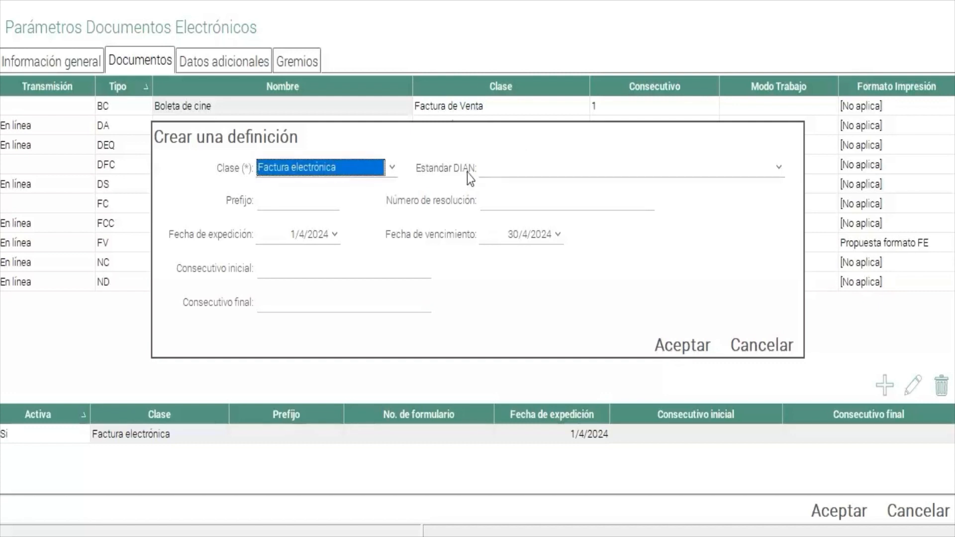
left_click(480, 169)
left_click(507, 232)
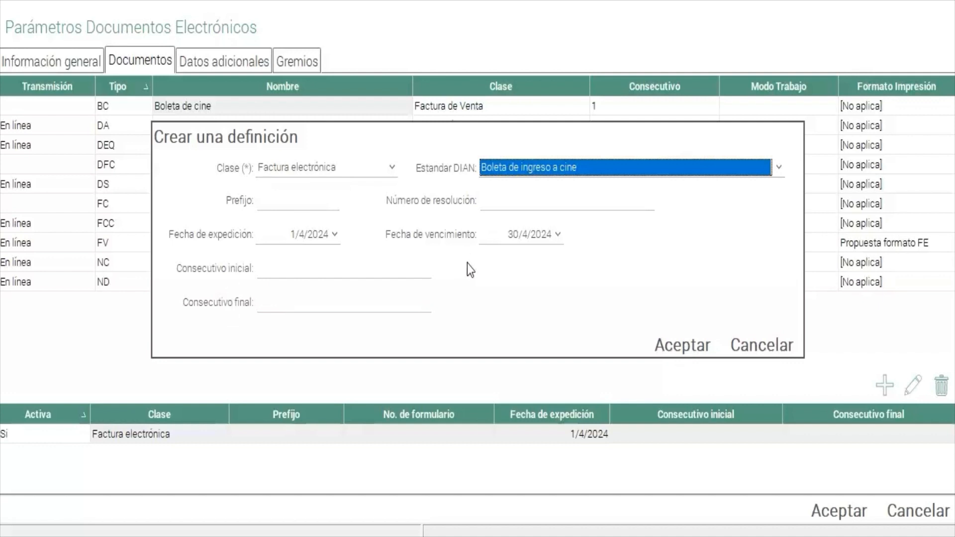
left_click(682, 345)
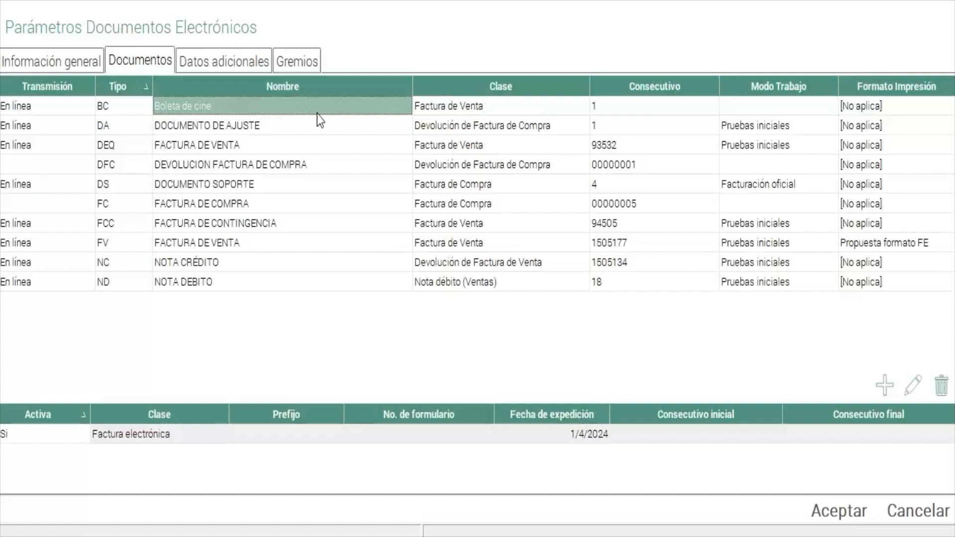
- Set the Boleta de cine document's work mode to Pruebas iniciales and its print format to Sug. Factura de Venta 1
left_click(771, 106)
left_click(829, 106)
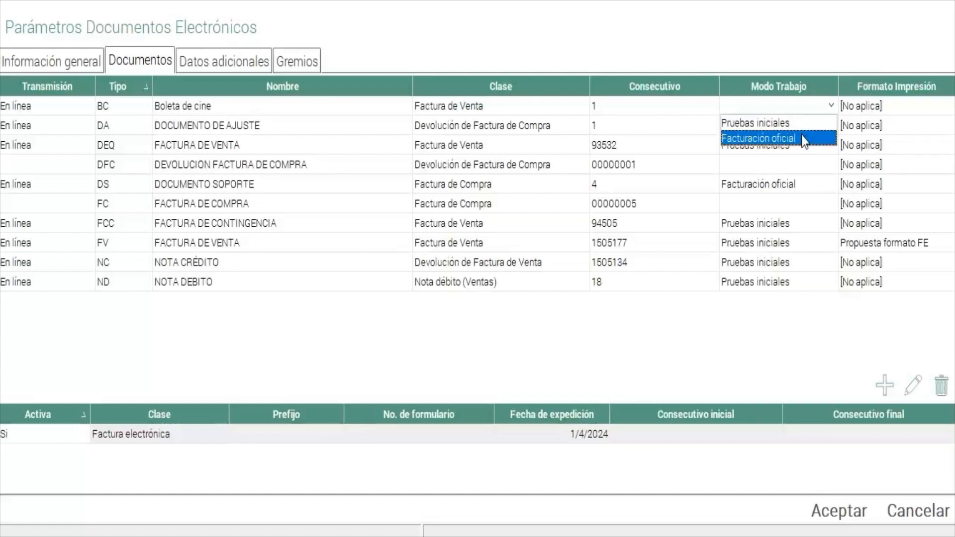
key("Up")
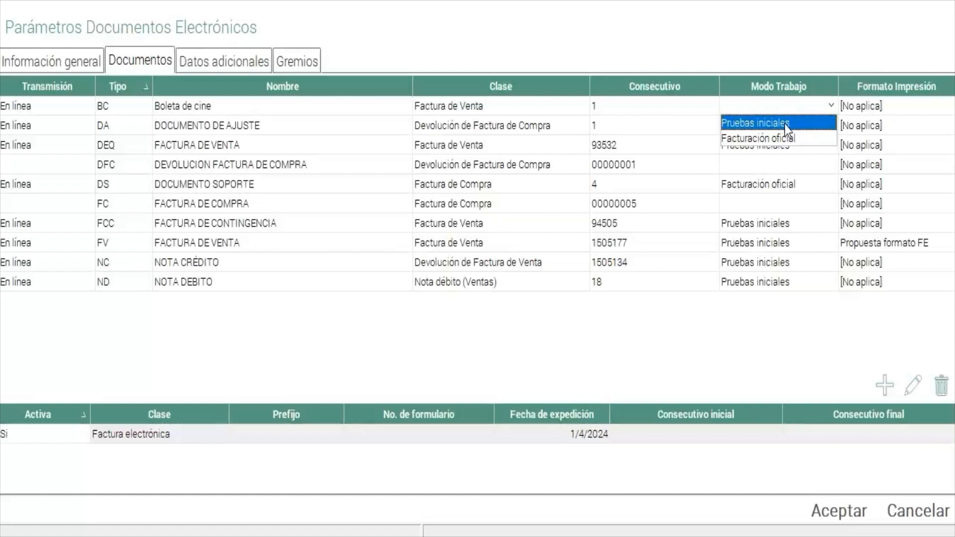
left_click(785, 125)
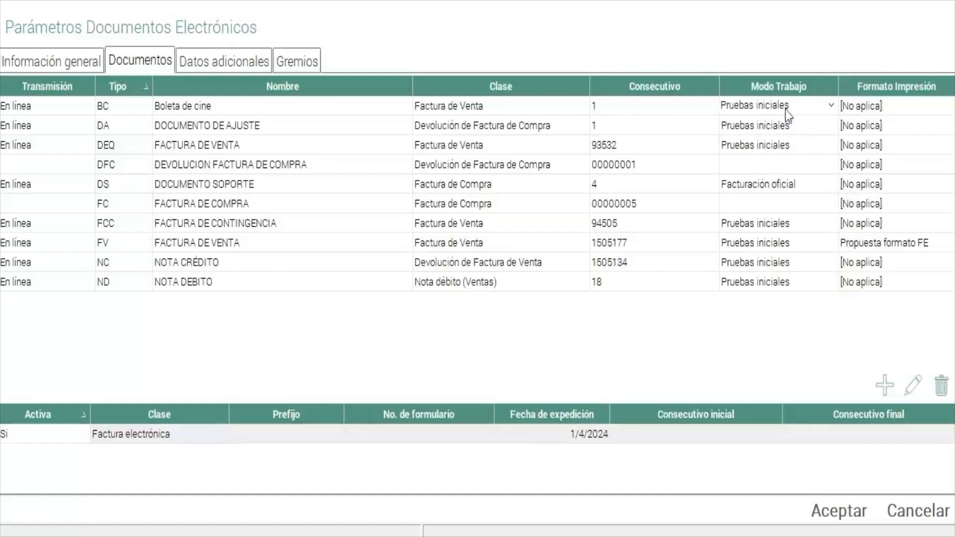
left_click(864, 109)
left_click(948, 106)
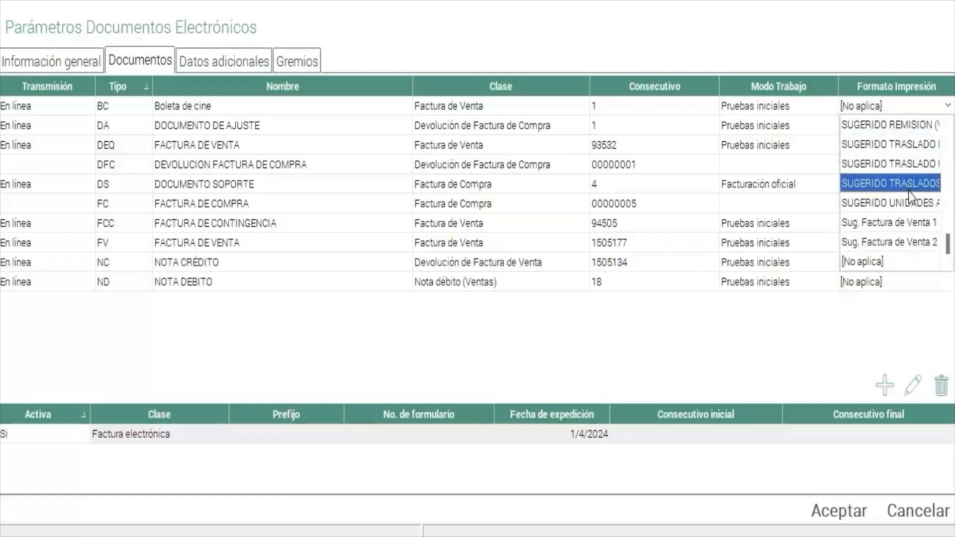
left_click(900, 222)
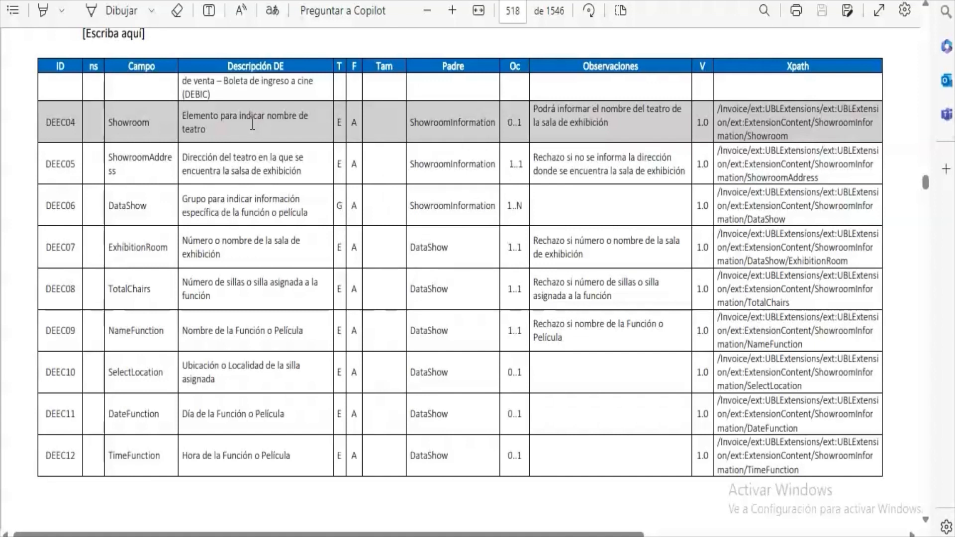
- Examine the field descriptions for the cinema ticket in the PDF table, including theatre name, theatre address and function information
left_click_drag(183, 115, 311, 119)
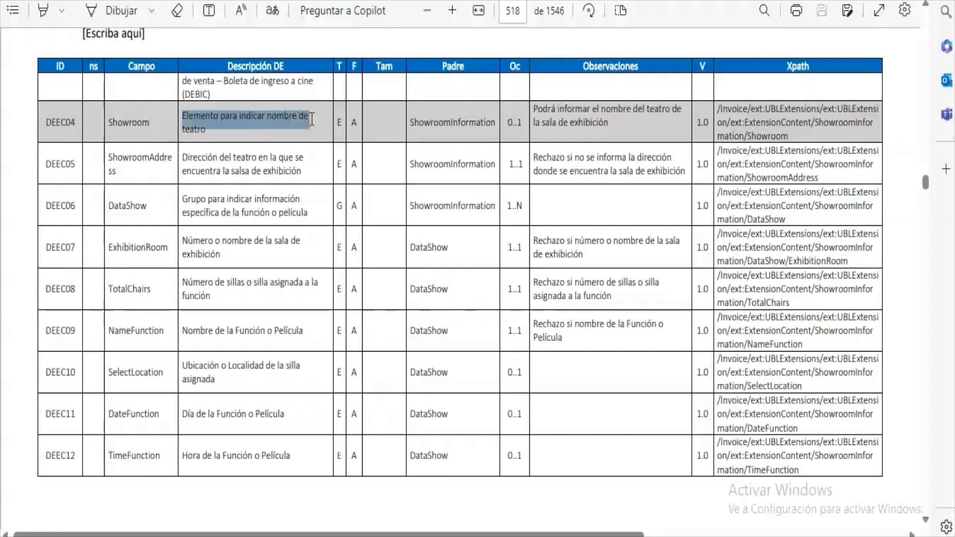
left_click_drag(182, 158, 302, 164)
left_click_drag(188, 199, 308, 213)
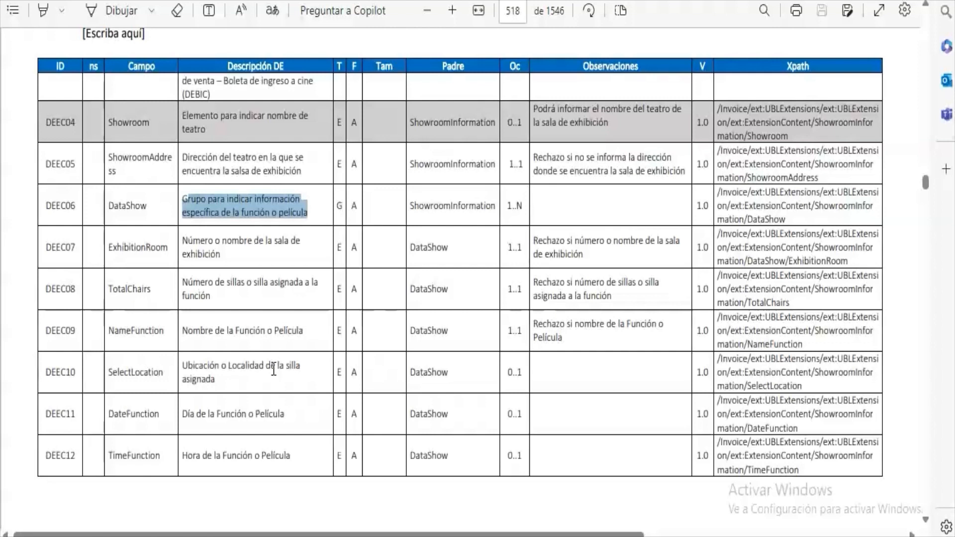
left_click(262, 255)
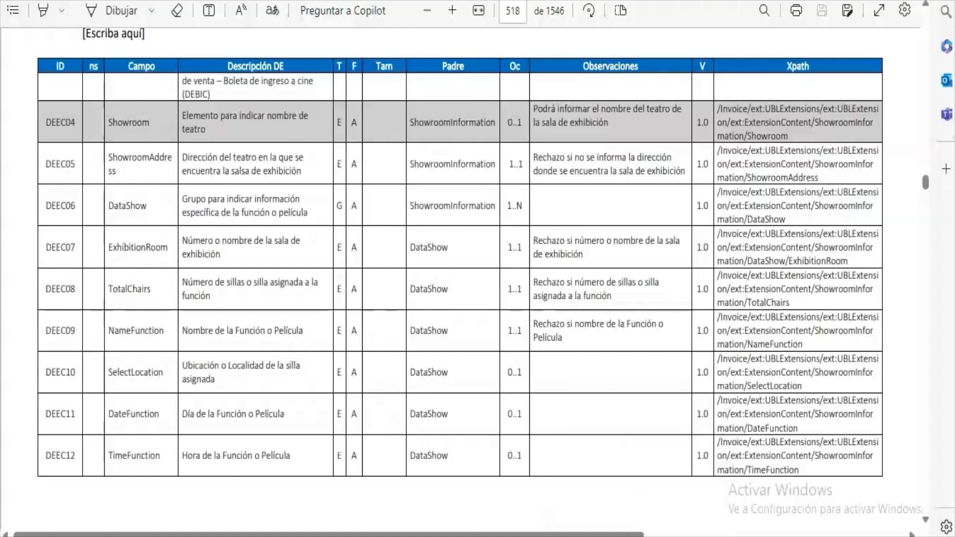
- Switch back to the Documentos Electrónicos parameters and open the BIC gremio record, Boleta de ingreso a cine, for modification
key("alt+Tab")
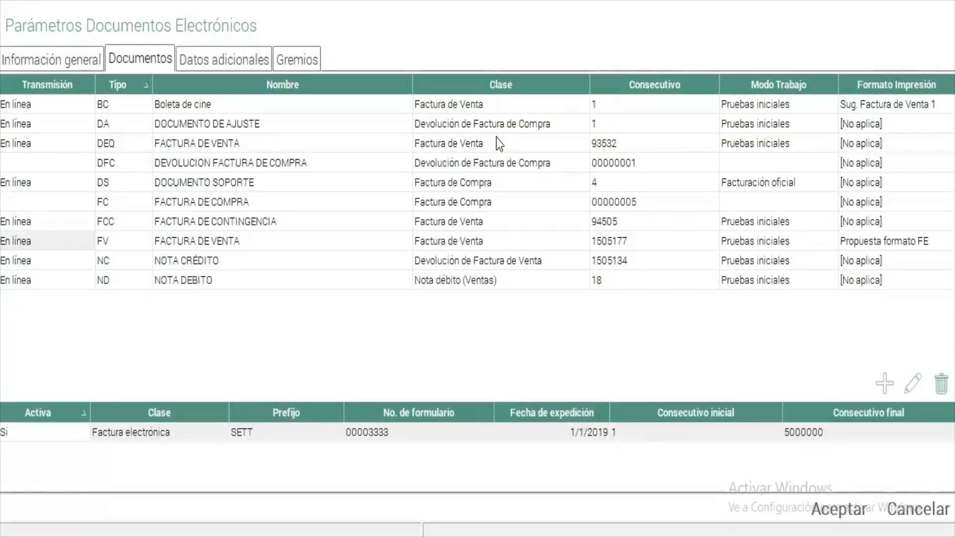
left_click(306, 60)
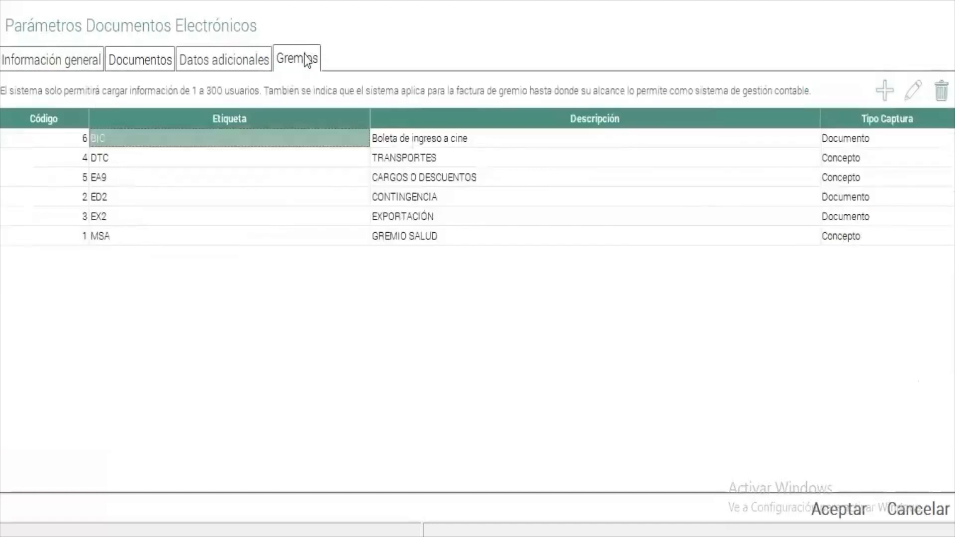
right_click(387, 140)
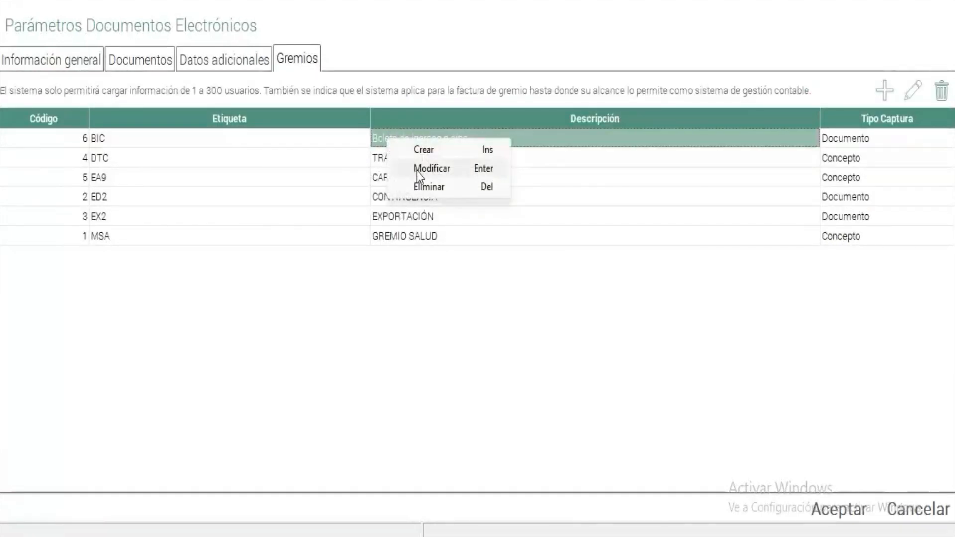
left_click(431, 169)
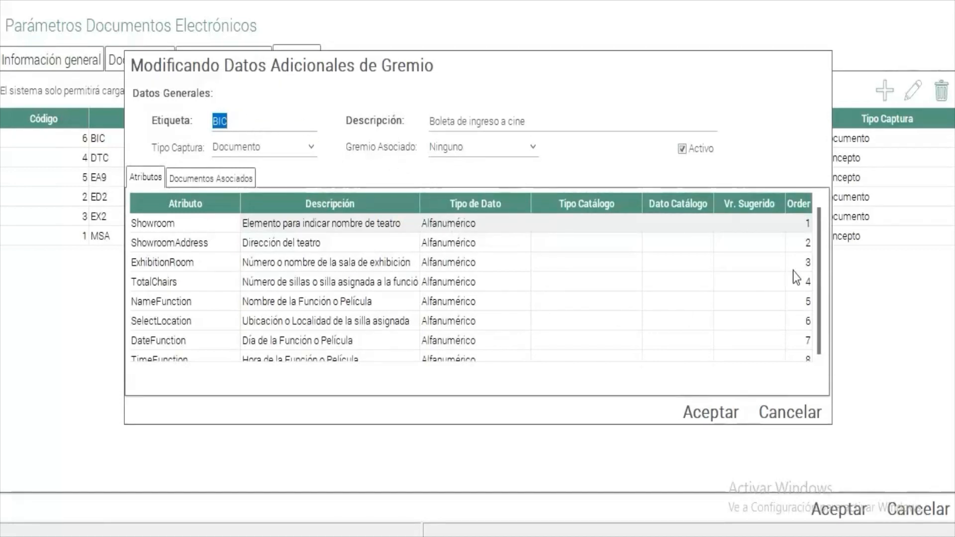
- Review the BIC gremio's description and its list of attributes from Showroom to TimeFunction
left_click_drag(575, 117, 403, 121)
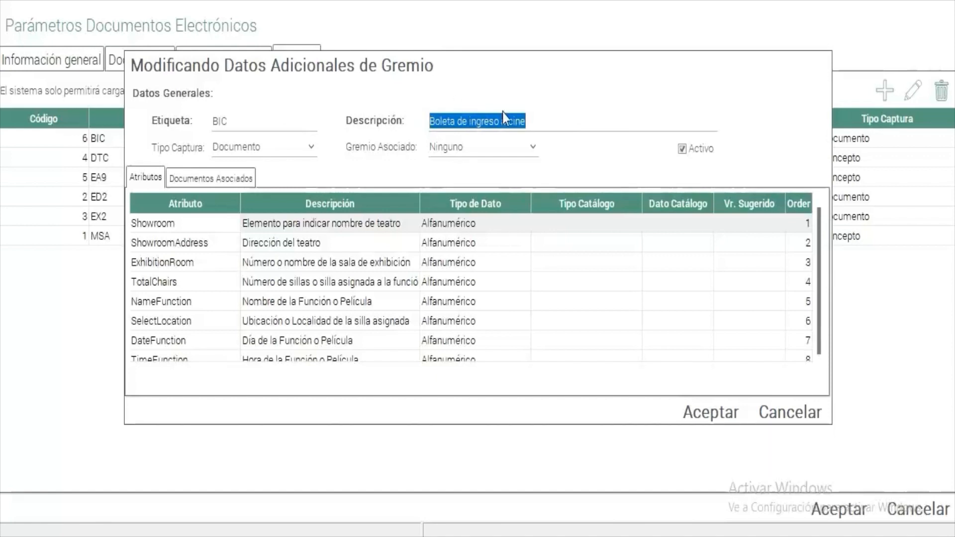
left_click(817, 246)
left_click_drag(817, 247, 810, 209)
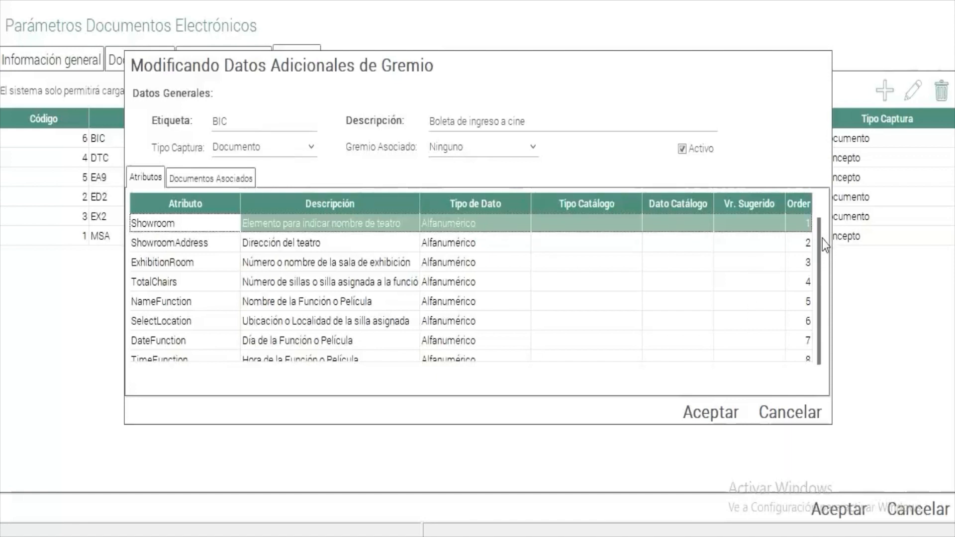
scroll(822, 239, "down", 1)
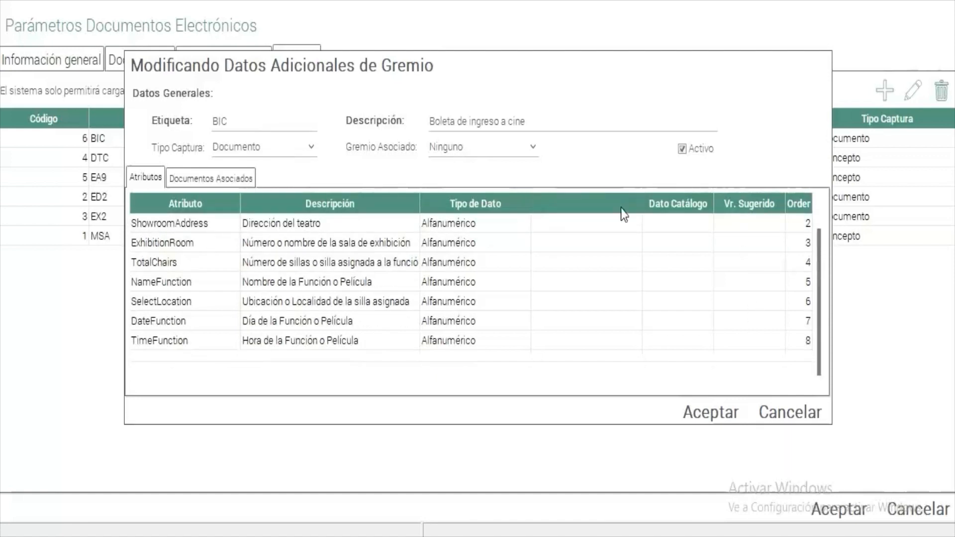
- Check the document classes associated with the BIC gremio, accept the record and save the electronic document parameters
left_click(223, 177)
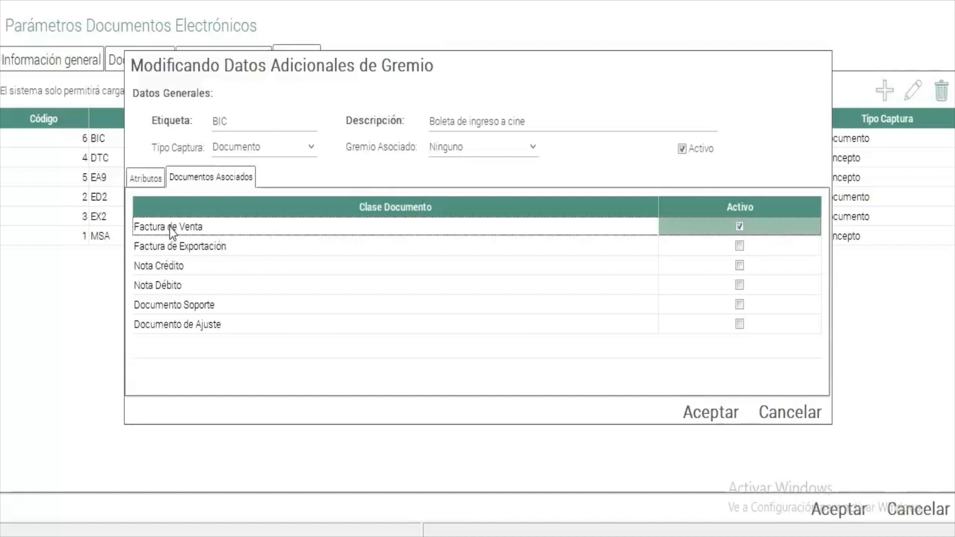
left_click(699, 413)
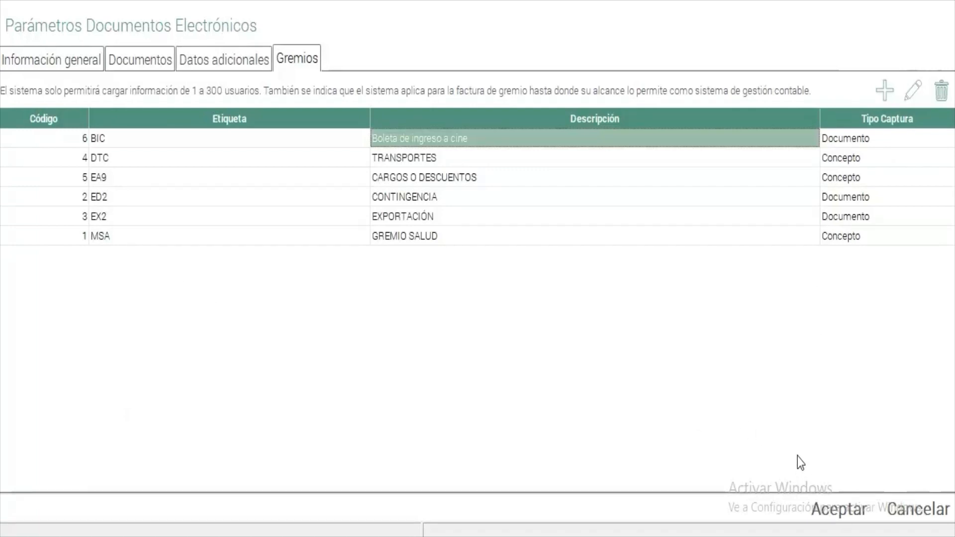
left_click(839, 510)
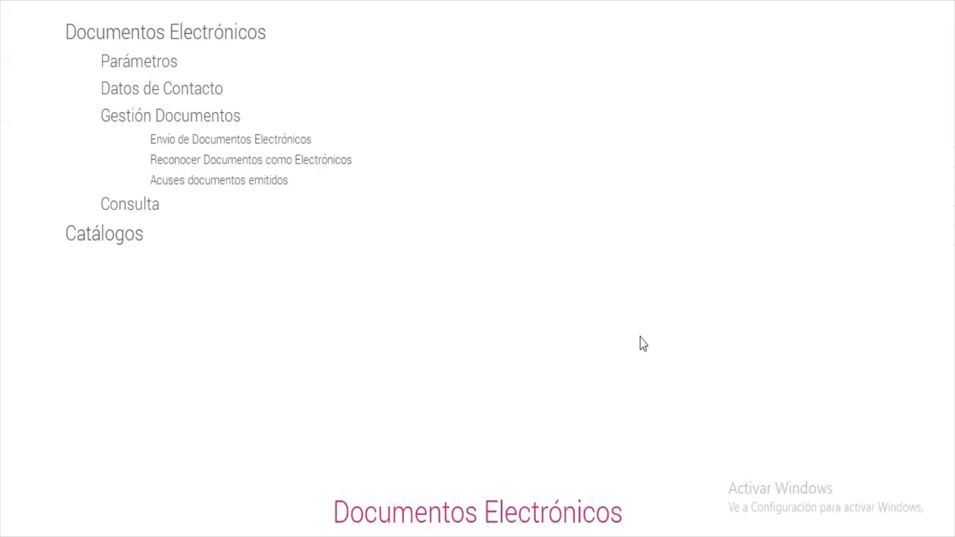